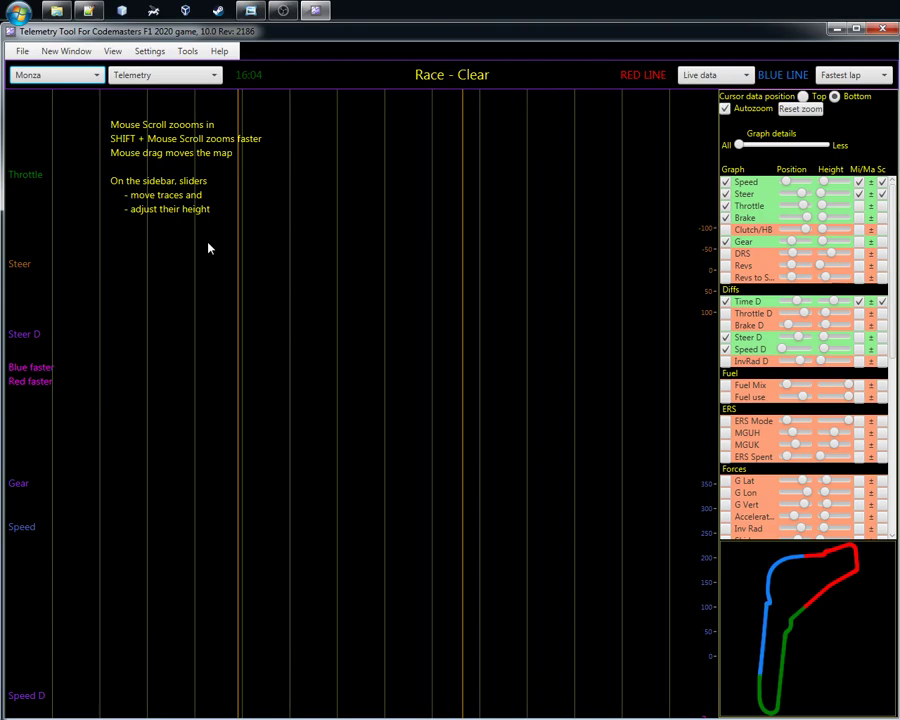
Open the Help topics page, scroll through it, and close it.
click(222, 53)
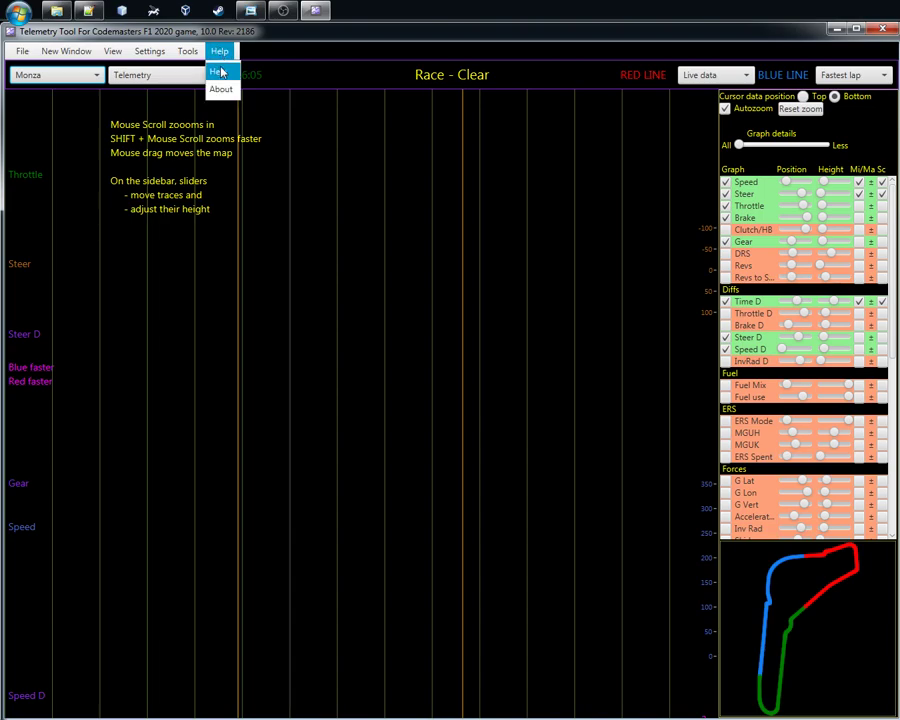
click(219, 71)
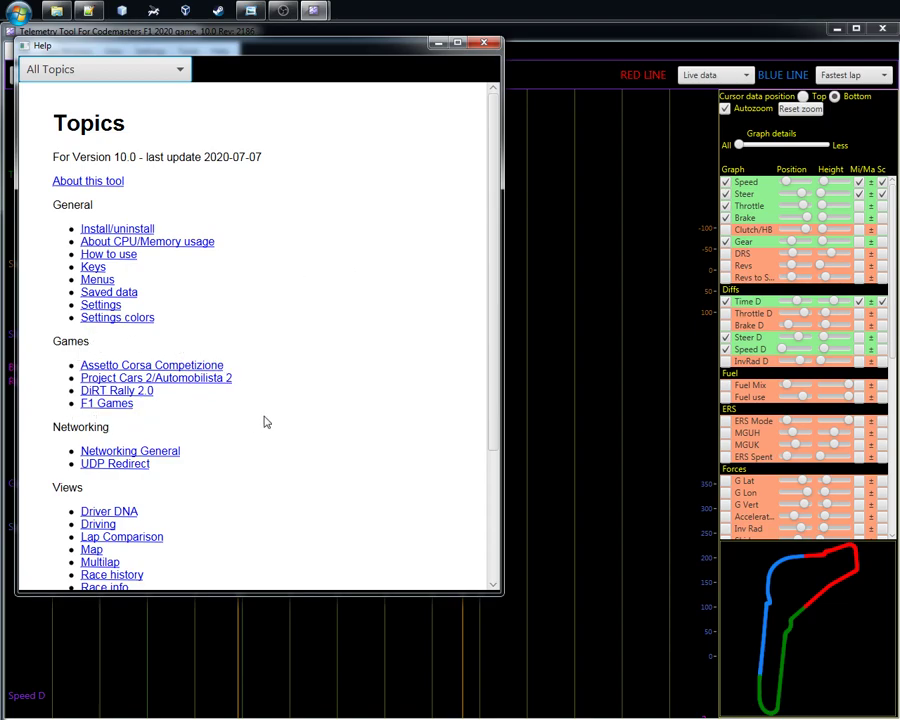
scroll(180, 482, down, 2)
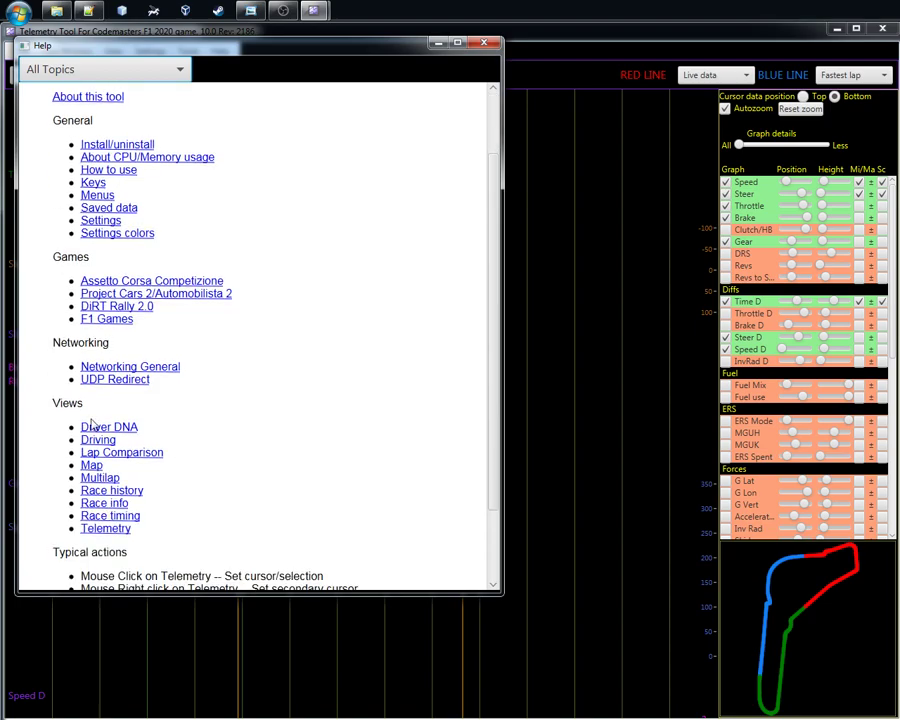
scroll(297, 381, up, 2)
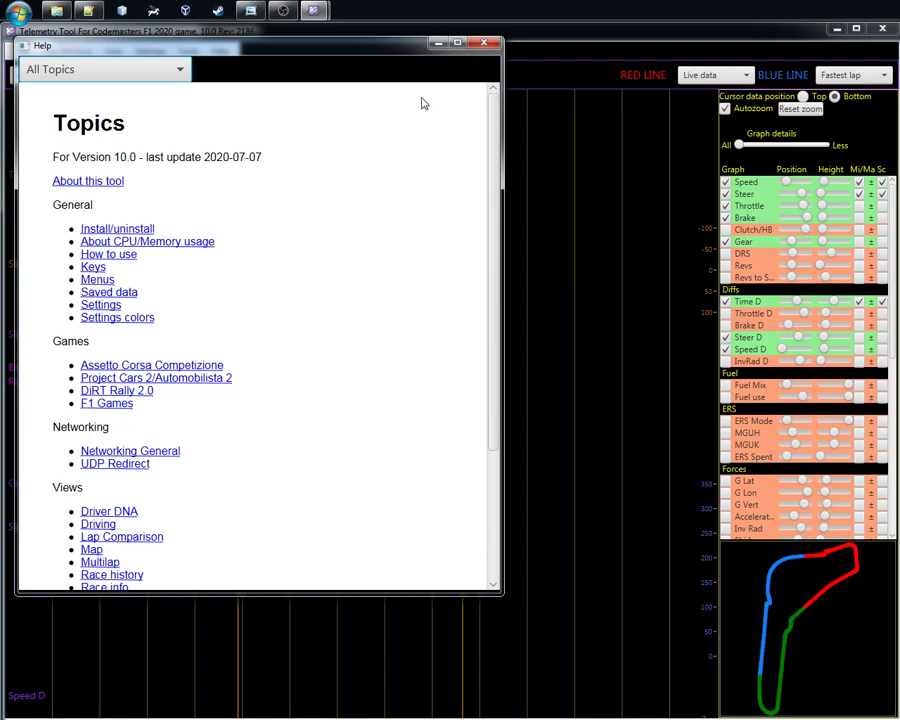
click(485, 45)
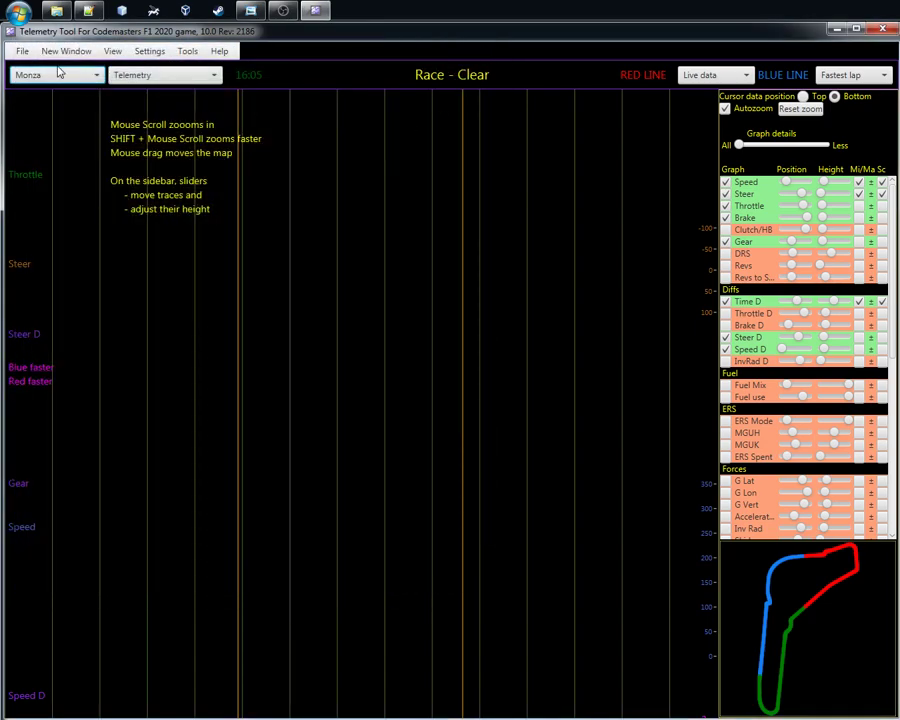
Look through the File, New Window and View menus, then bring up the Settings menu.
click(21, 51)
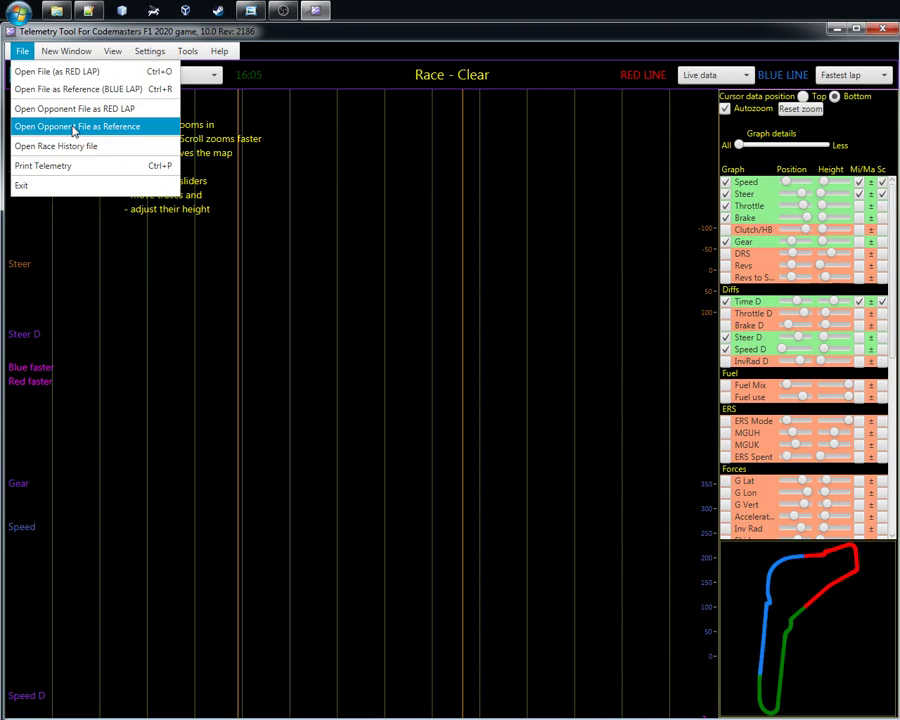
mouse_move(66, 51)
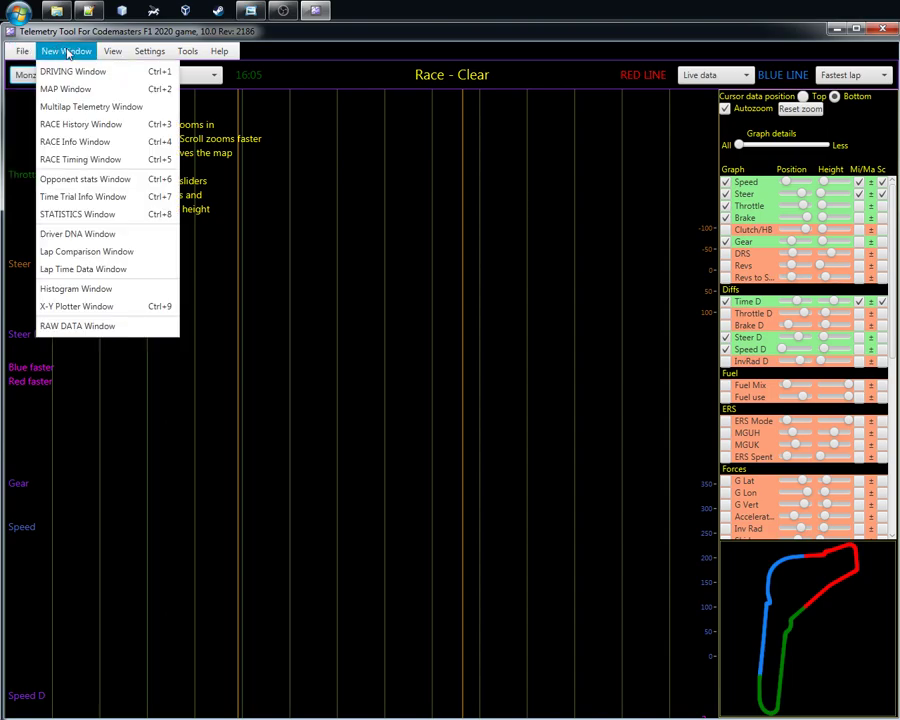
mouse_move(111, 53)
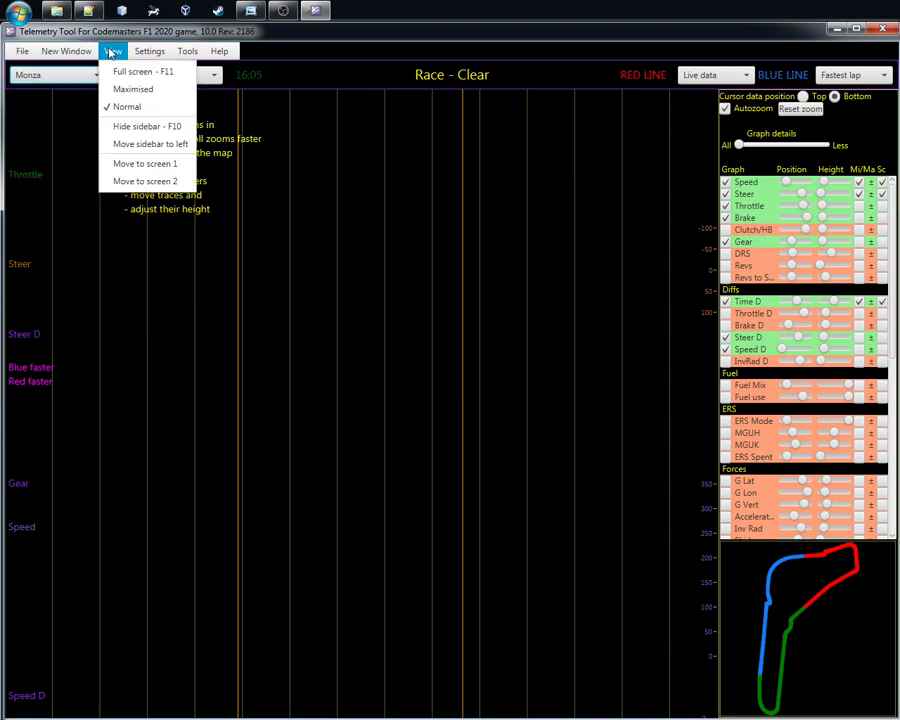
click(133, 180)
click(147, 54)
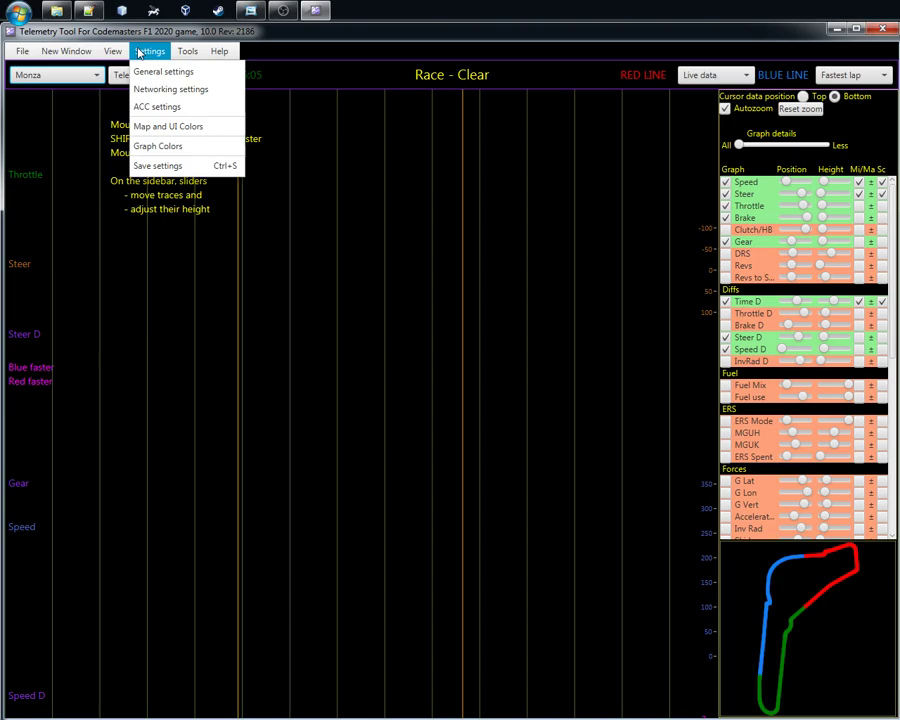
click(155, 91)
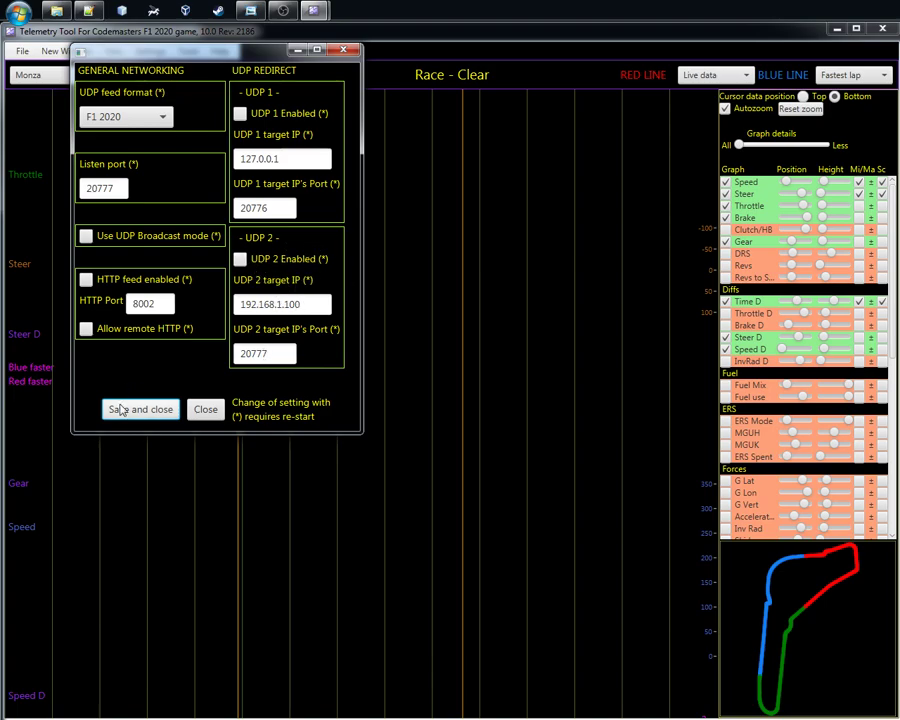
click(206, 410)
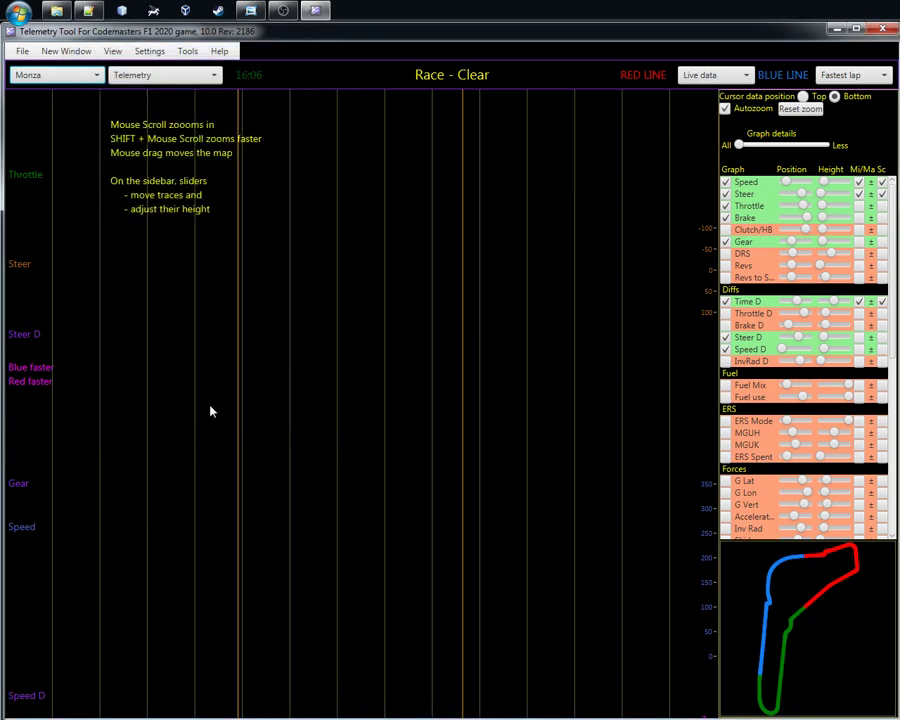
click(156, 52)
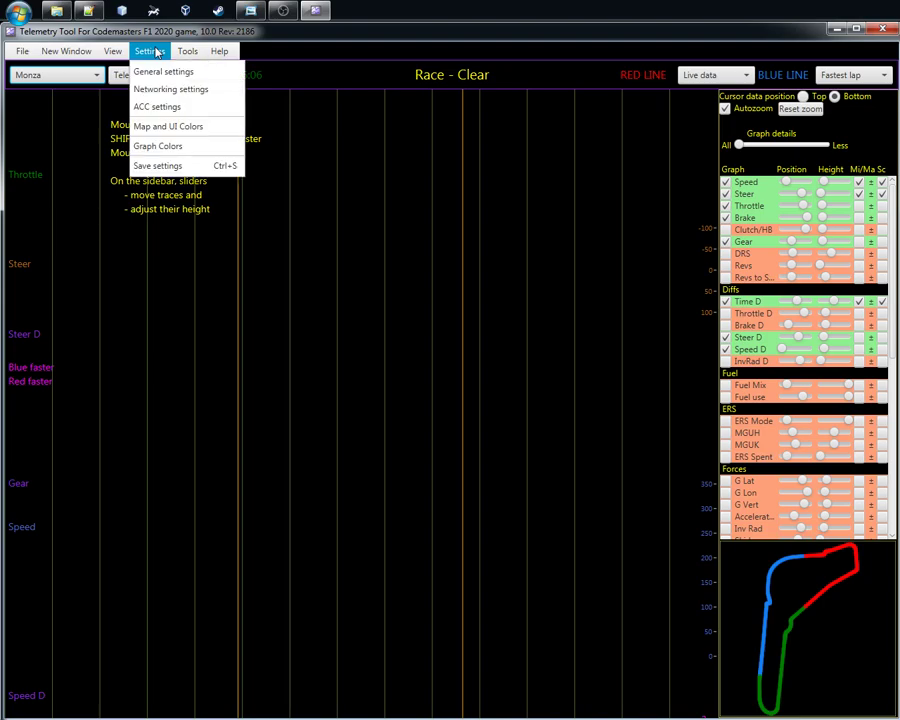
After checking the Settings and Tools menus, select Zandvoort in the track dropdown.
mouse_move(182, 53)
mouse_move(150, 51)
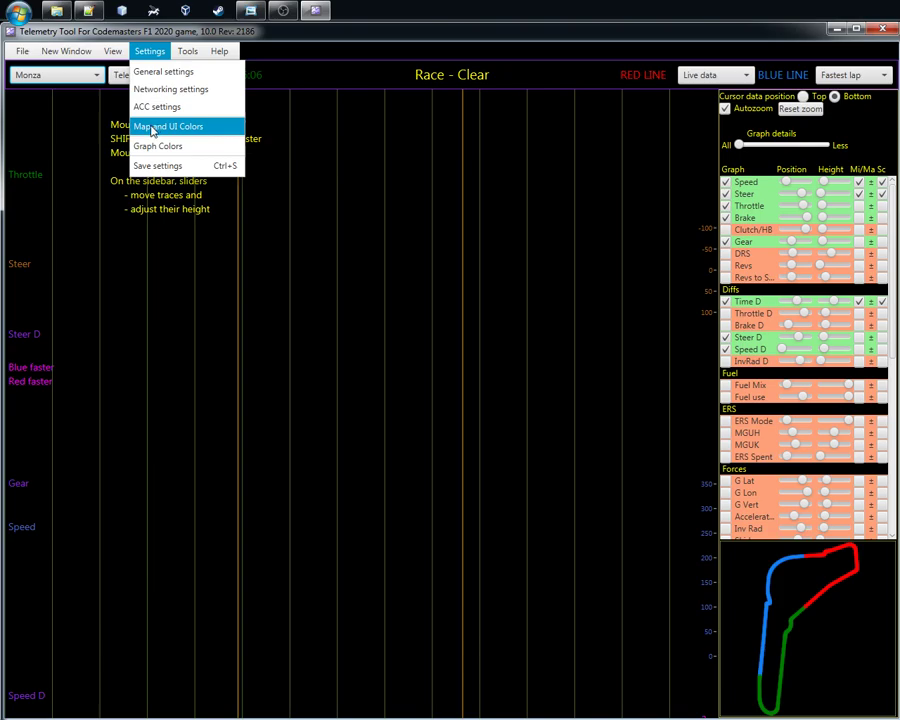
click(150, 51)
click(184, 52)
click(325, 264)
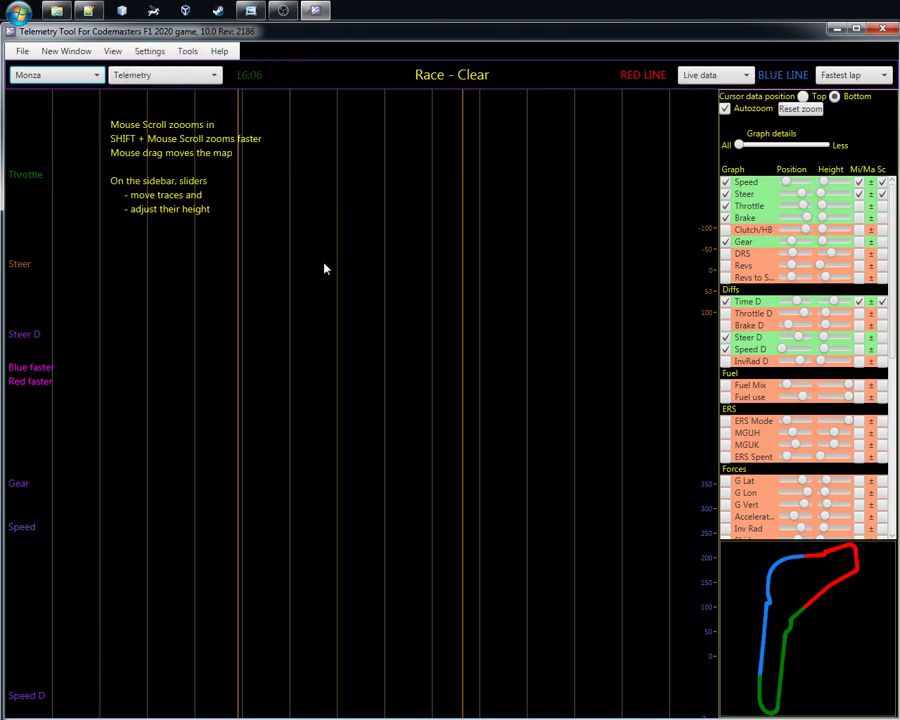
click(80, 75)
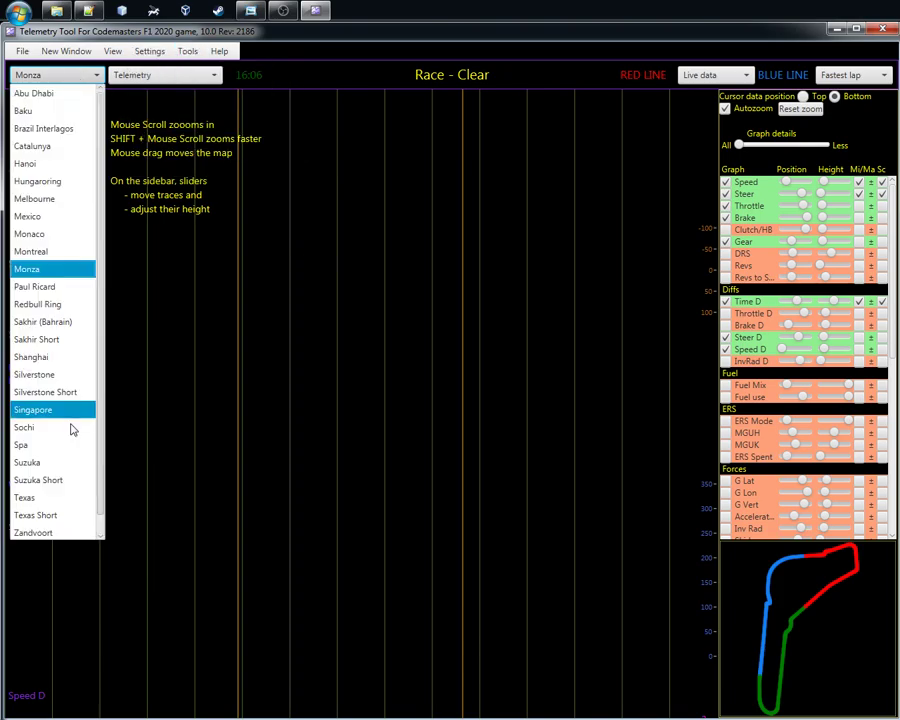
click(35, 533)
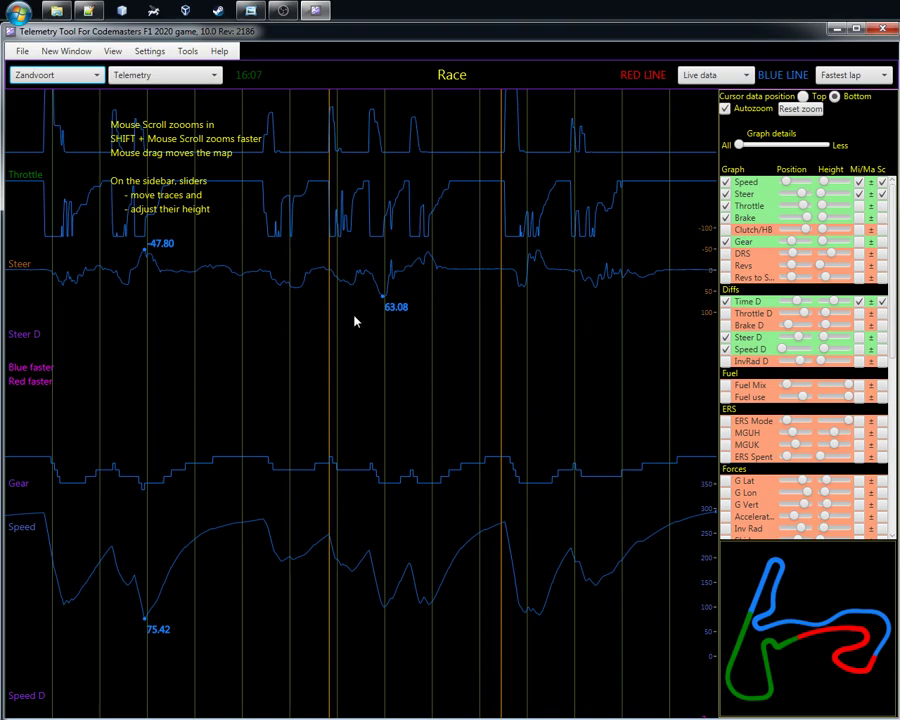
Turn the Steer row's Mi/Ma markers off and back on, then show the File menu.
click(858, 193)
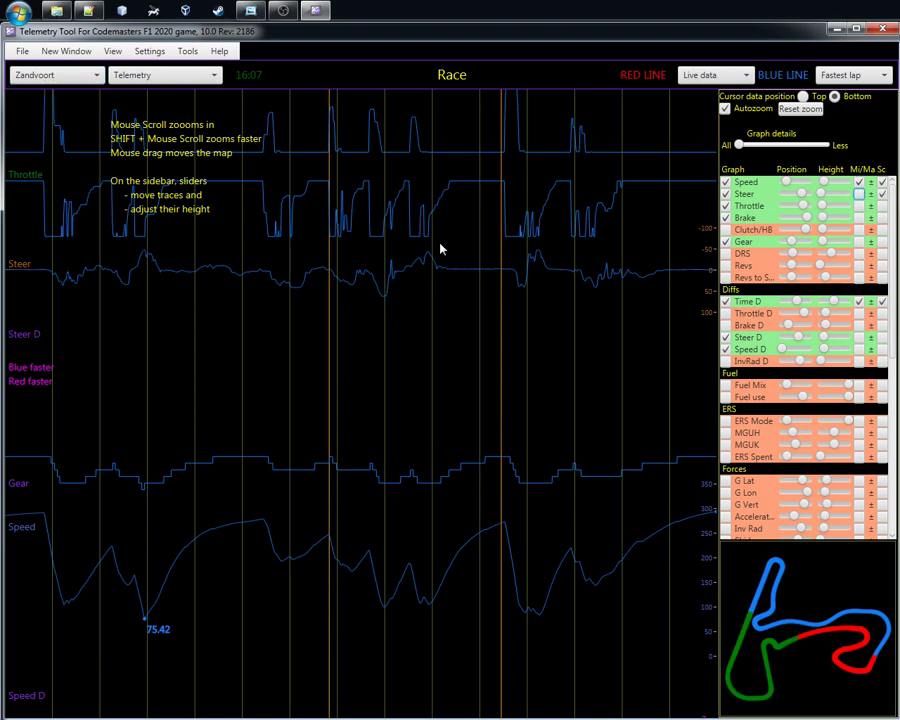
click(858, 193)
click(22, 51)
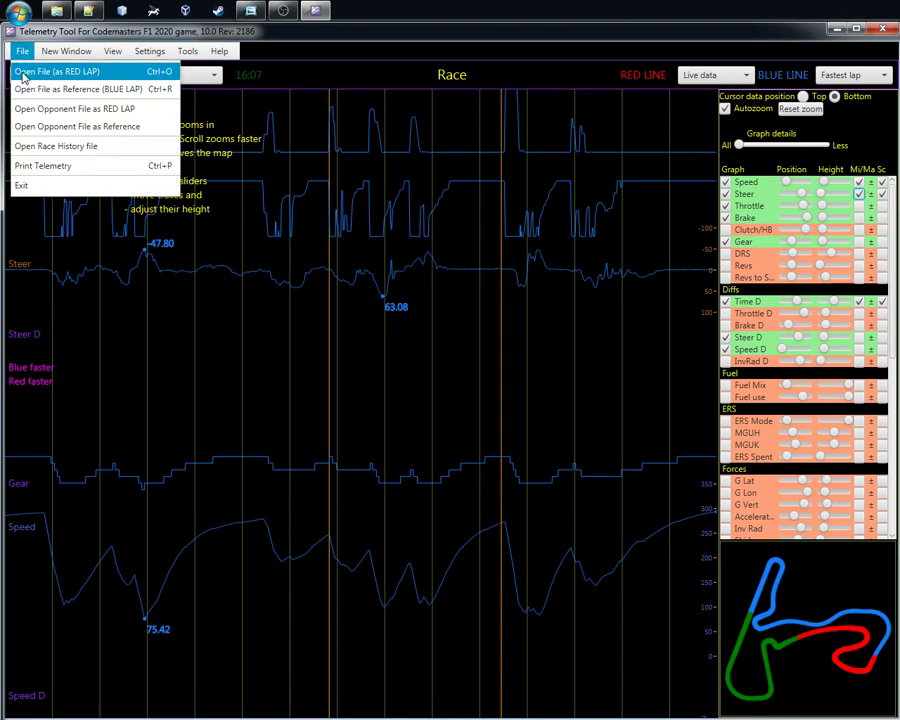
Load zandvoort_R_83.8601_williams_1992.csv as the red lap against the fastest blue lap.
click(22, 74)
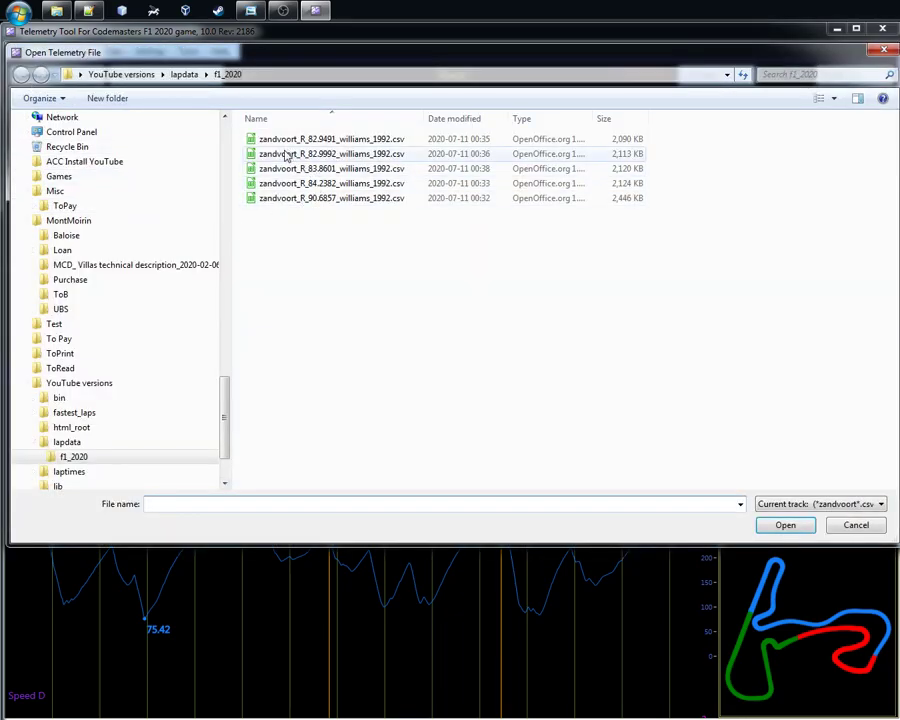
click(272, 170)
click(785, 524)
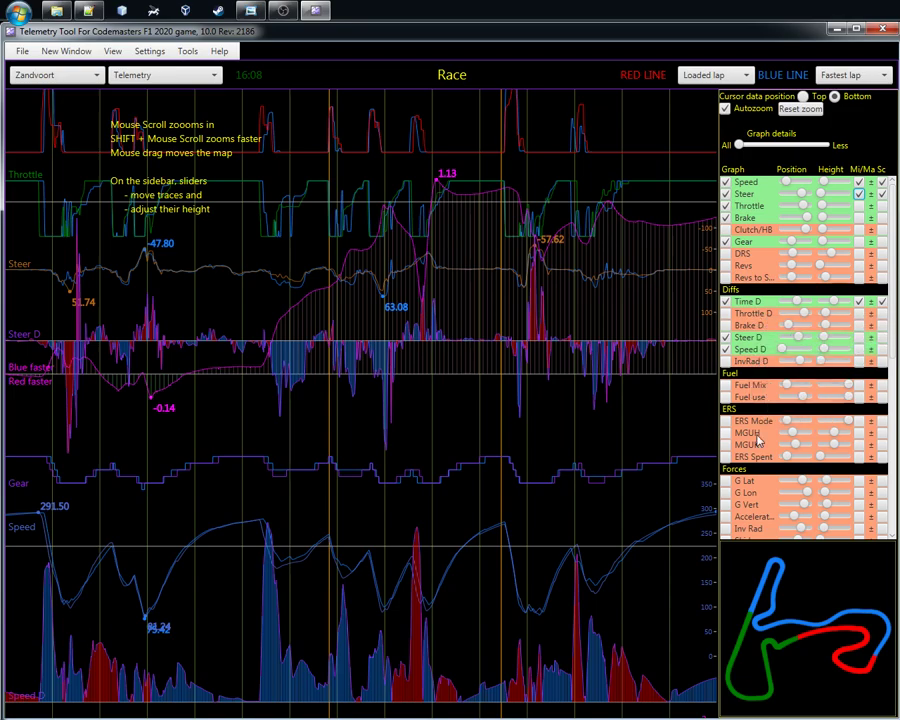
Enable Speed D min/max labels, place the cursor on the graph, and open General settings.
click(859, 349)
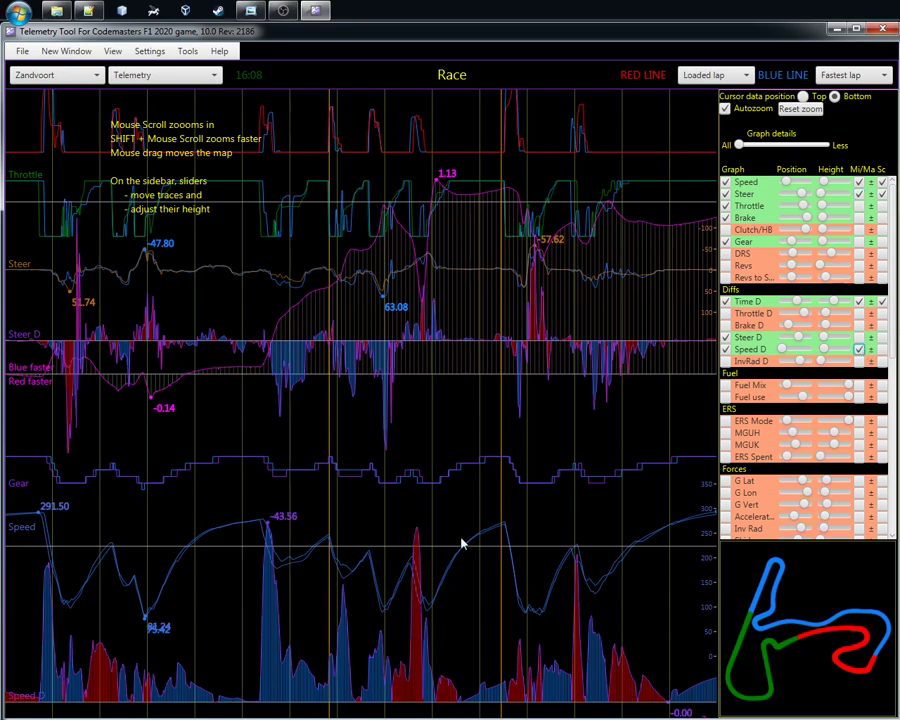
click(270, 530)
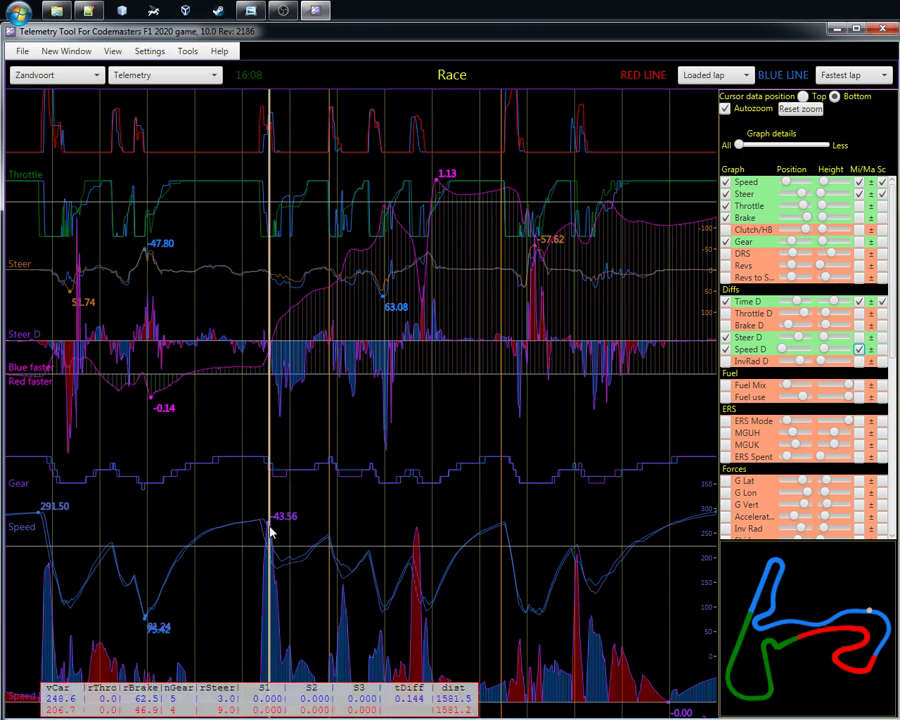
click(149, 51)
click(160, 66)
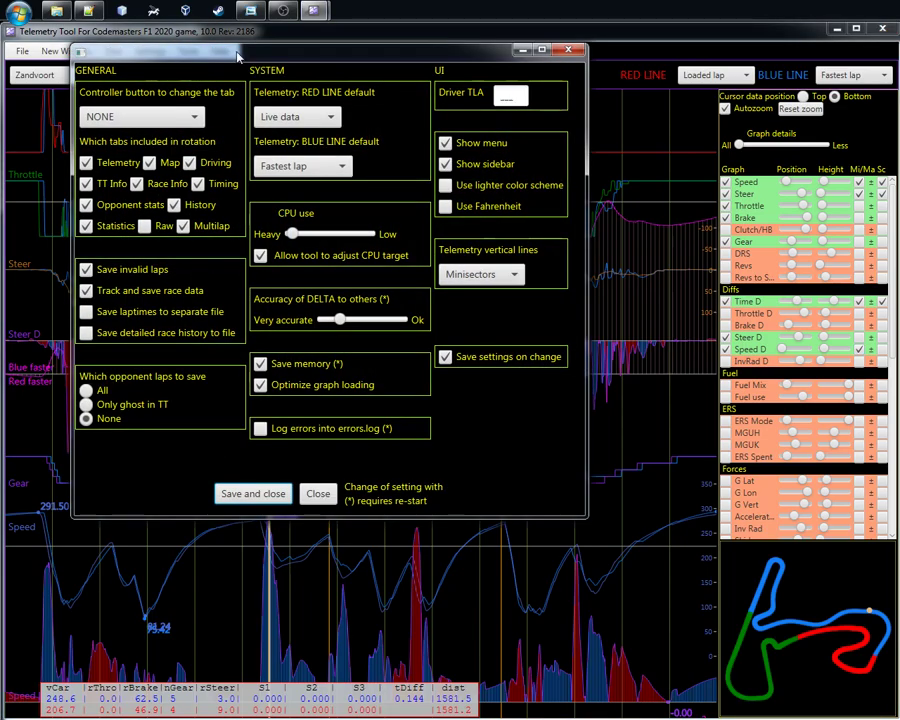
Set Telemetry vertical lines to Turns in the settings window and save and close it.
drag(165, 48, 415, 108)
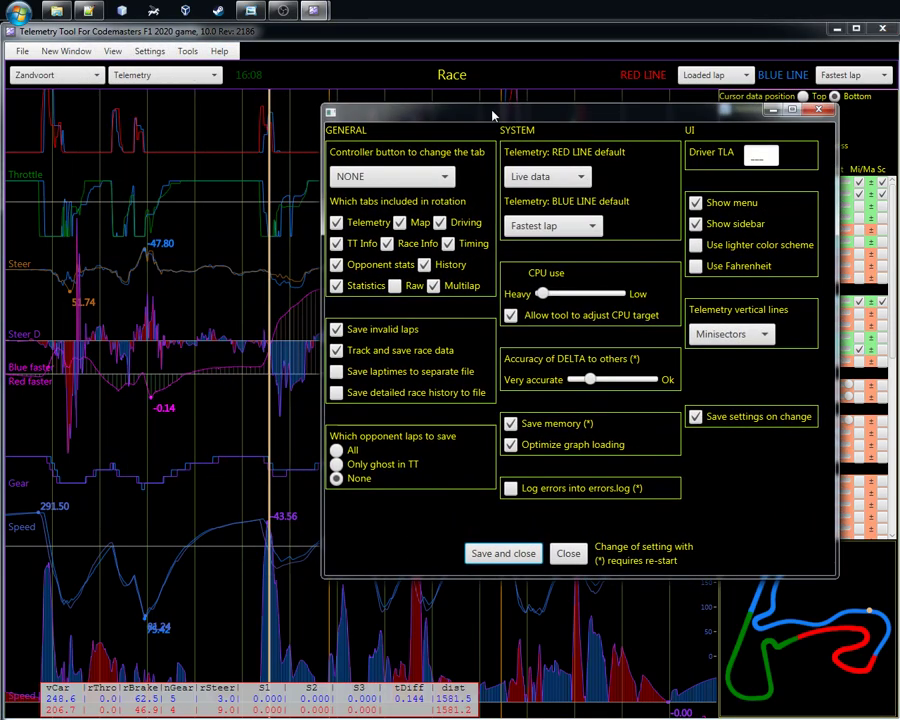
click(734, 336)
click(734, 337)
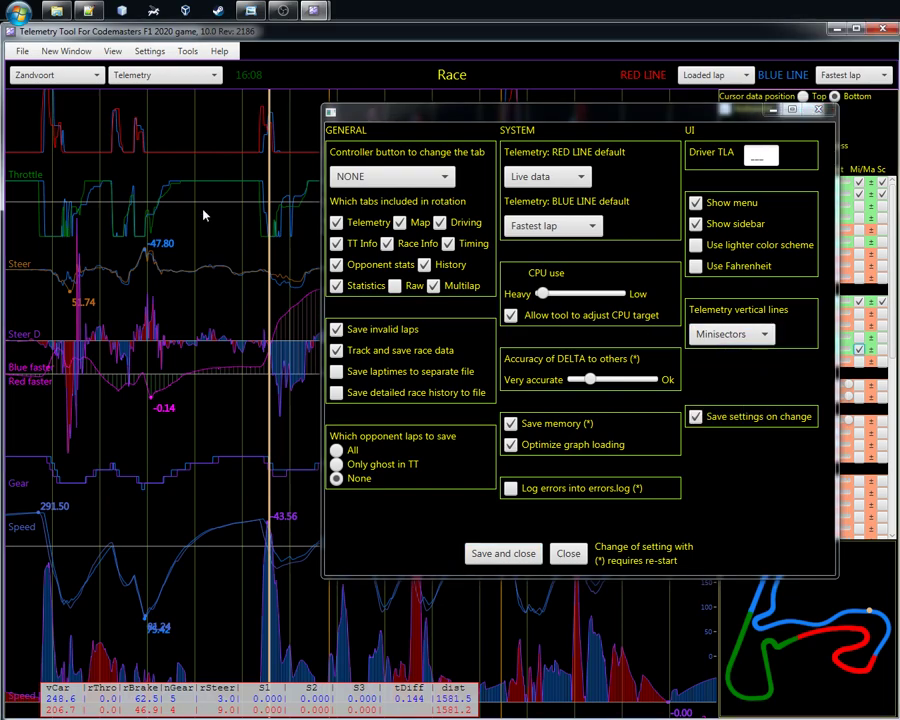
click(735, 335)
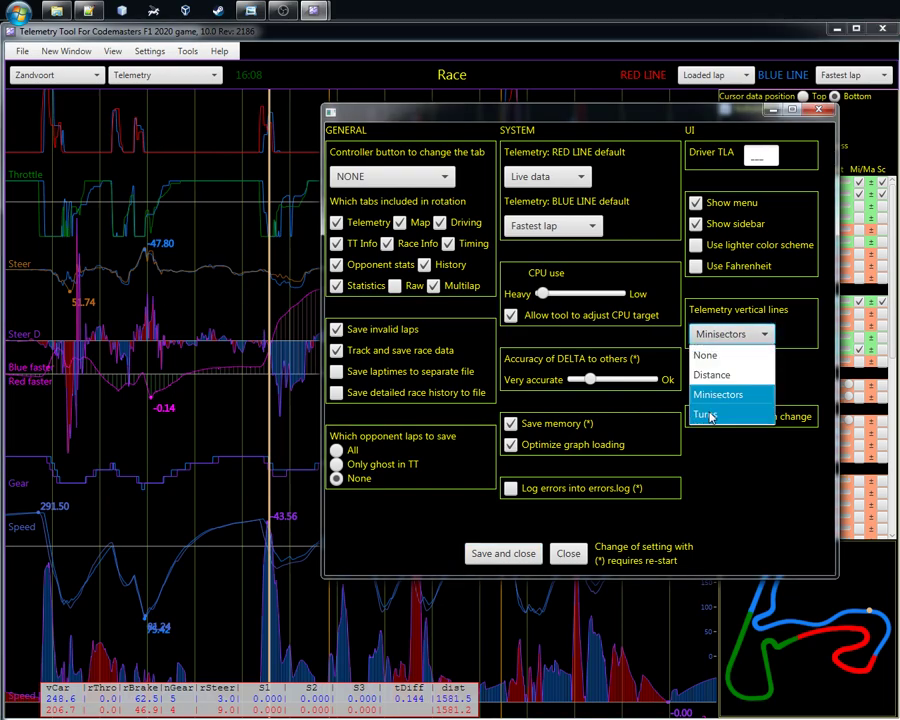
click(748, 413)
click(502, 553)
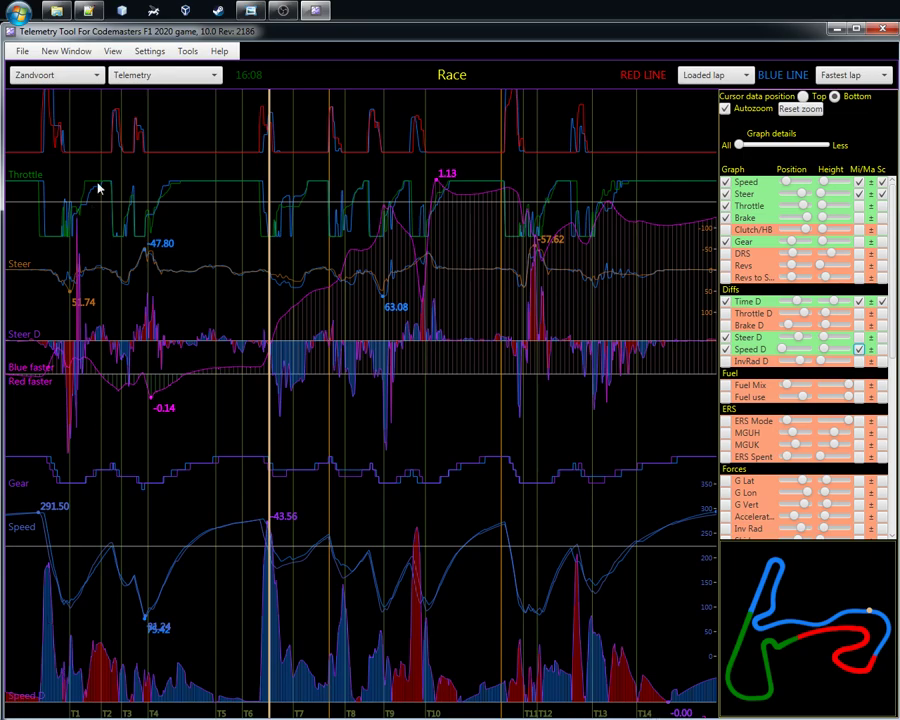
Read both laps before T5, near T10 and at T9, then slide Graph details toward Less and back to All.
click(216, 576)
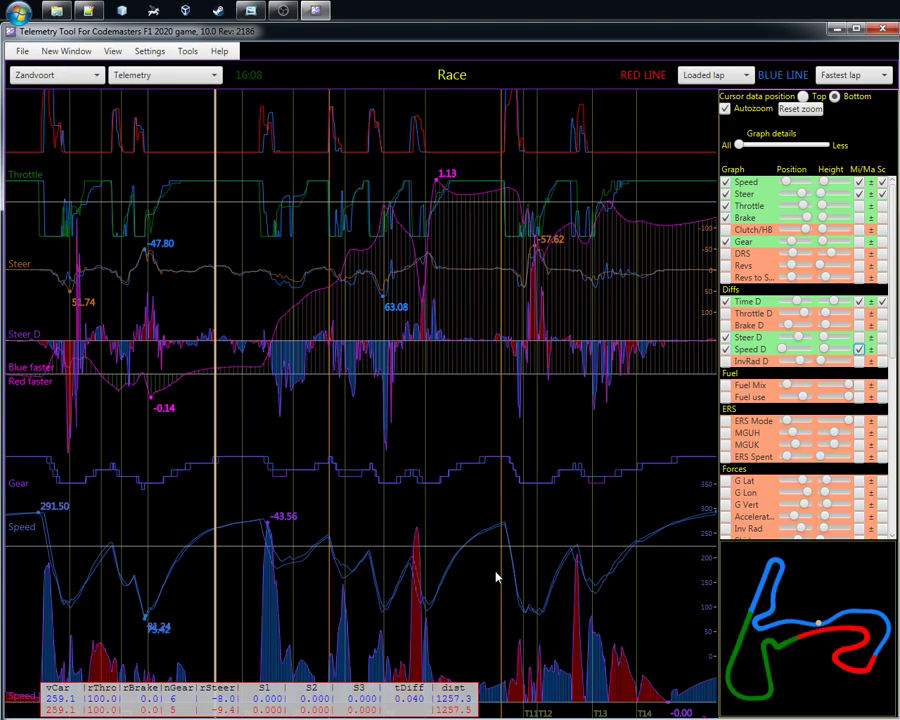
click(425, 541)
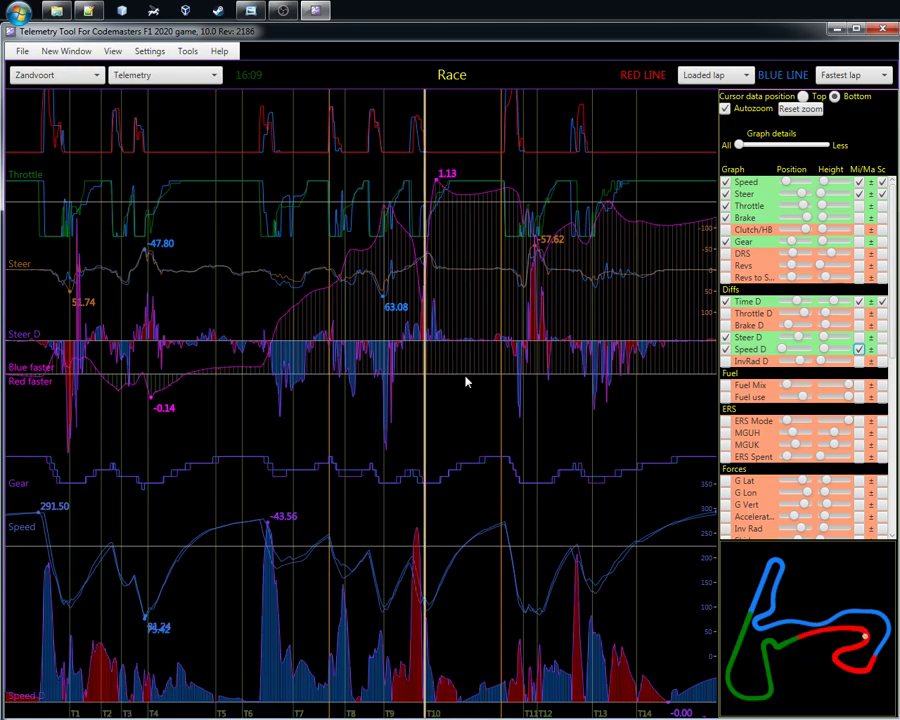
click(384, 302)
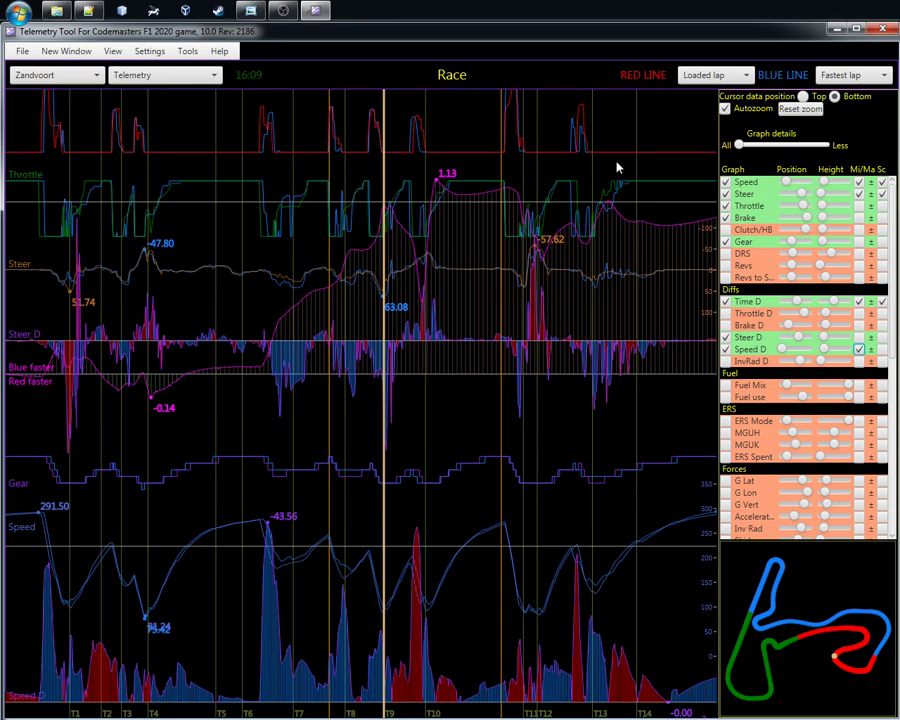
drag(740, 145, 832, 146)
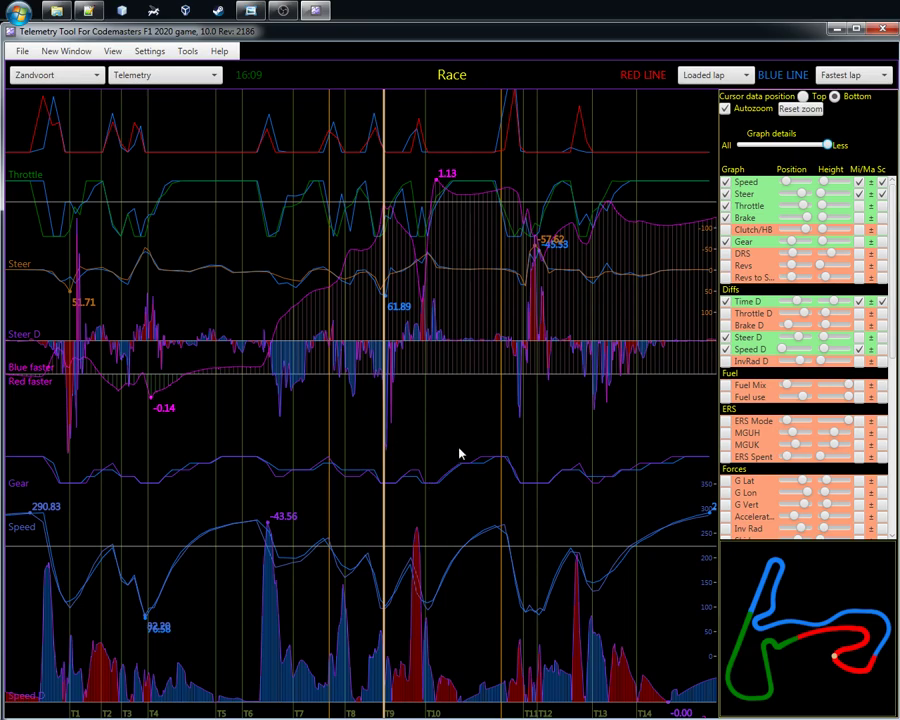
drag(826, 145, 741, 145)
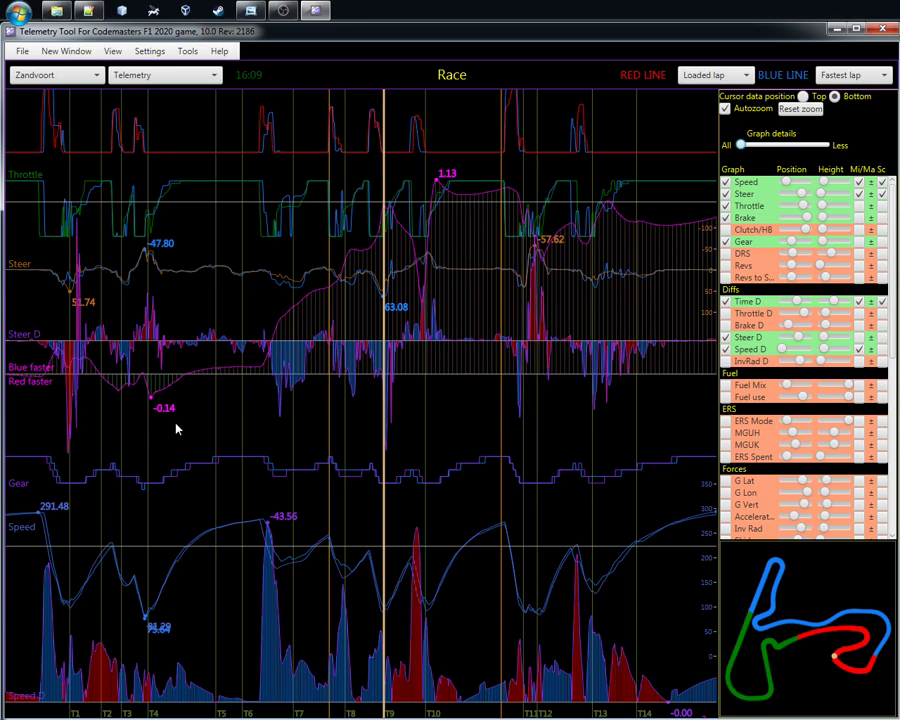
click(98, 413)
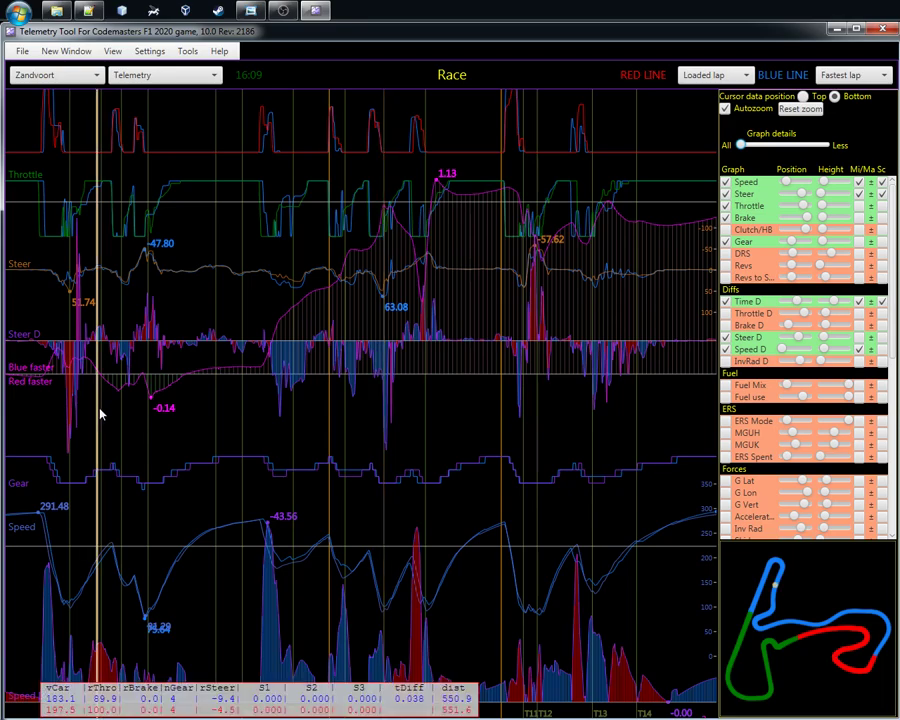
drag(100, 413, 172, 402)
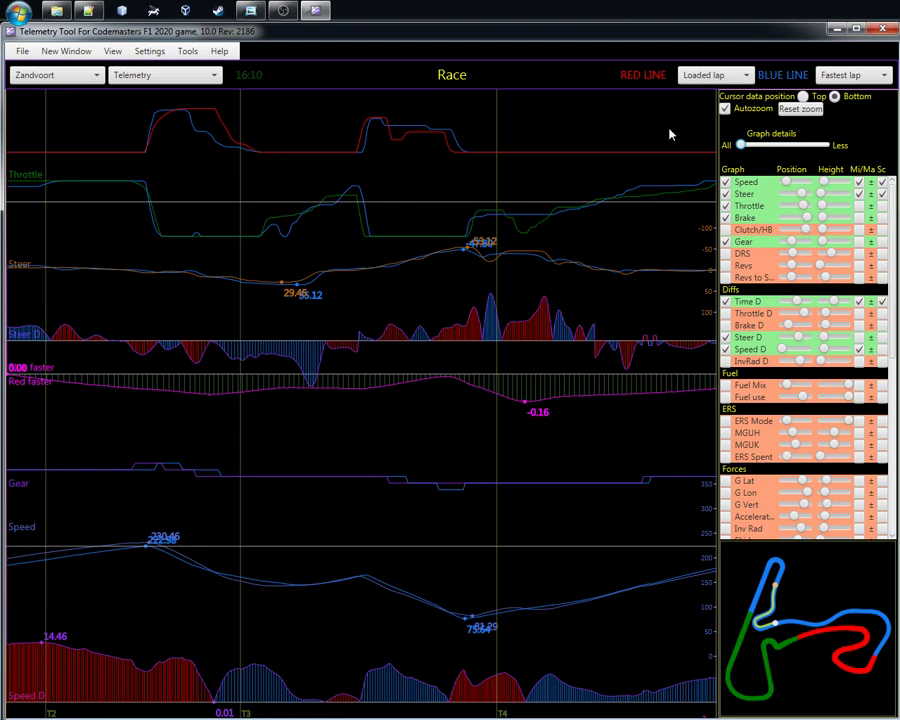
click(725, 108)
click(422, 406)
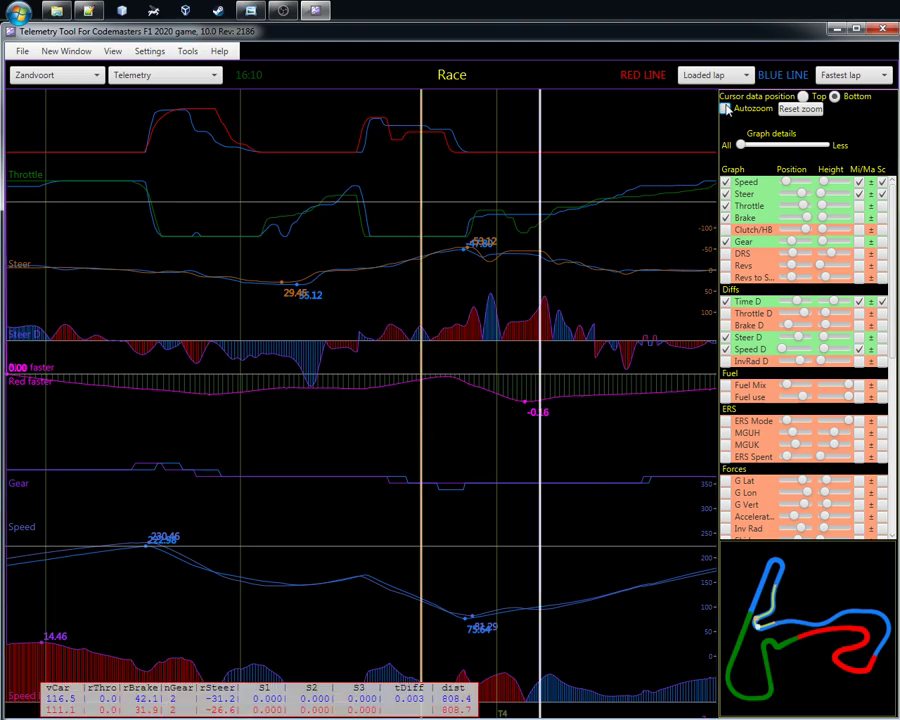
scroll(536, 357, up, 2)
scroll(560, 365, up, 5)
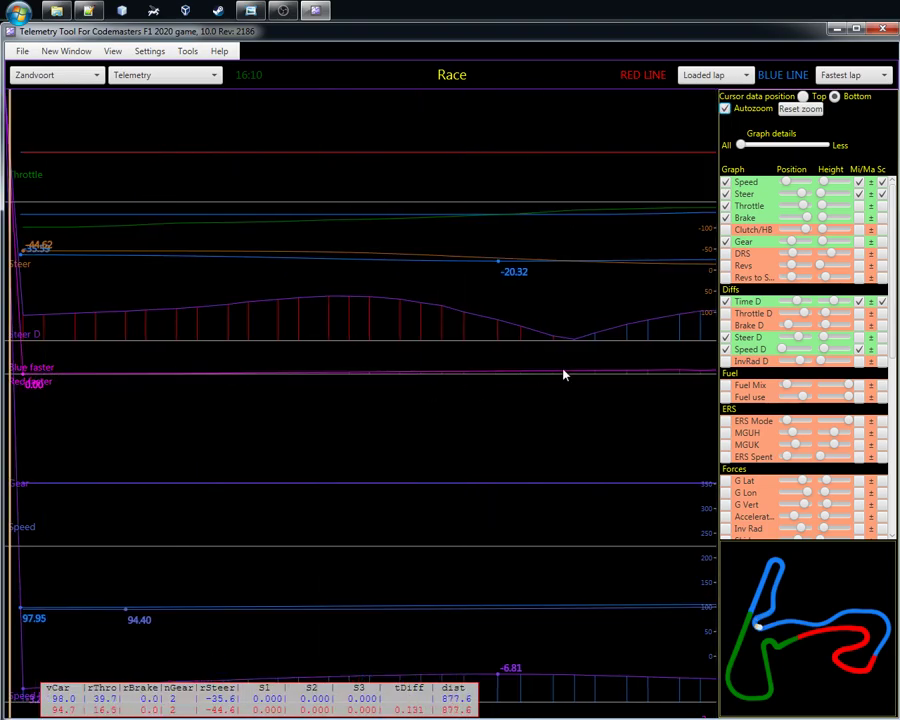
click(798, 110)
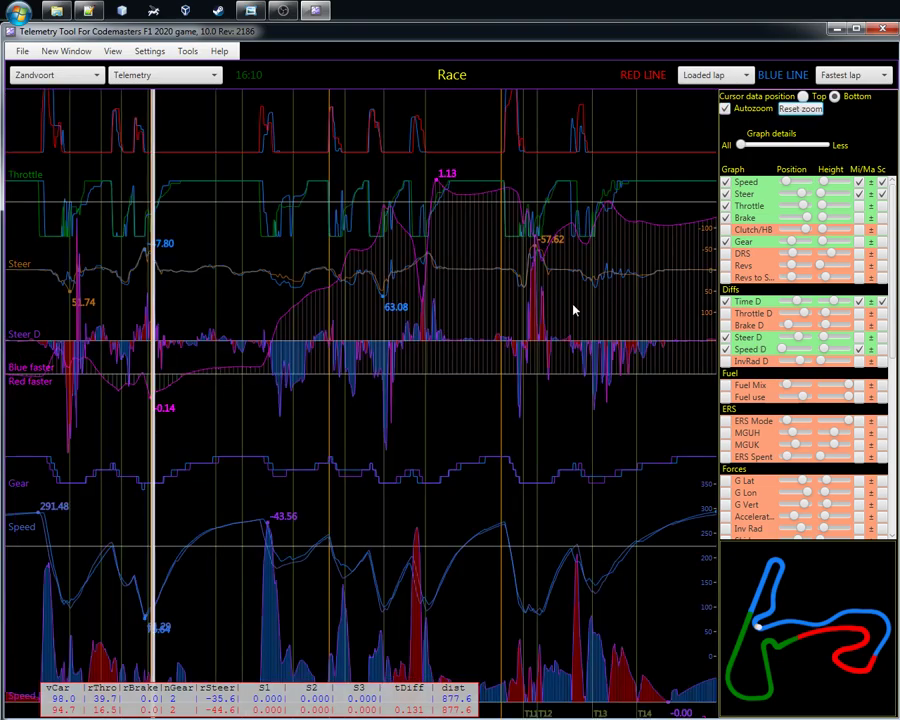